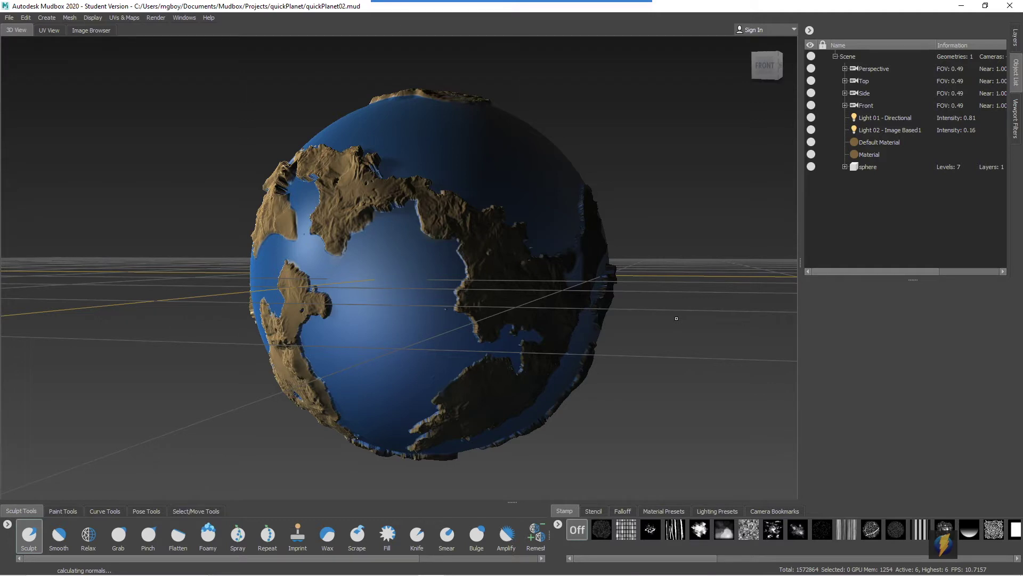
left_click(901, 118)
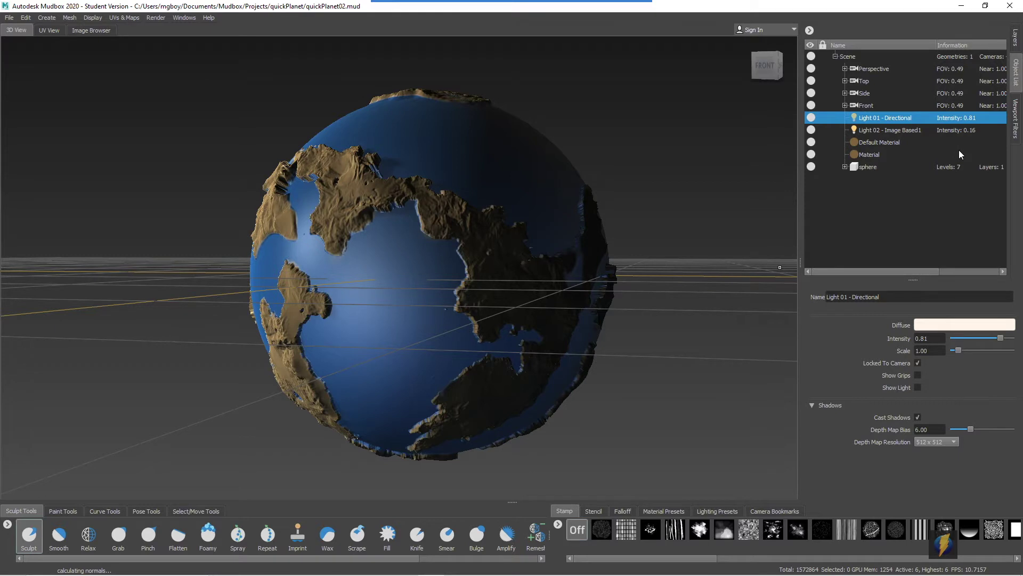
mouse_move(418, 274)
left_mouse_down()
mouse_move(355, 261)
mouse_move(549, 238)
mouse_move(659, 239)
left_mouse_up()
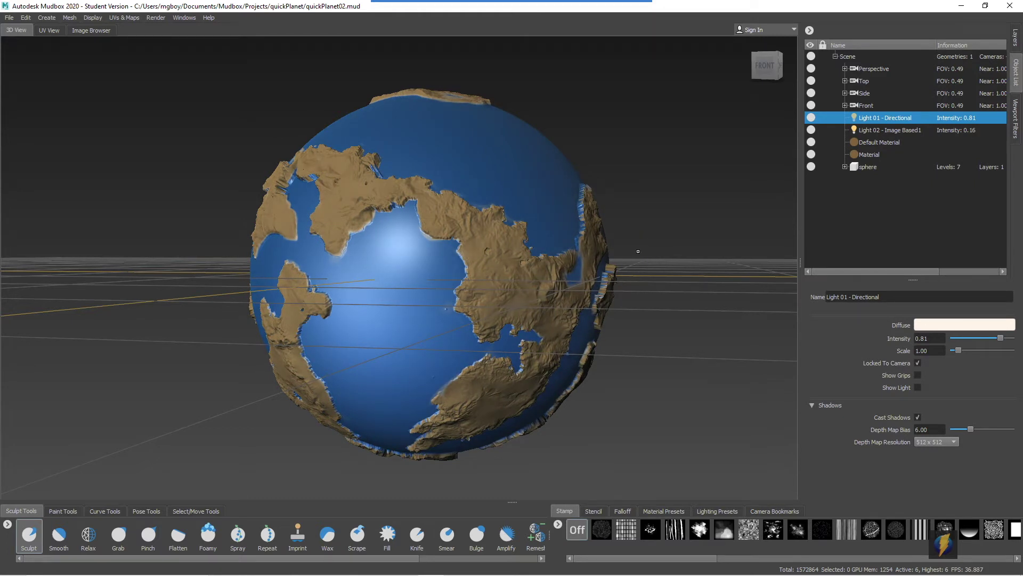
left_click_drag(421, 253, 356, 254)
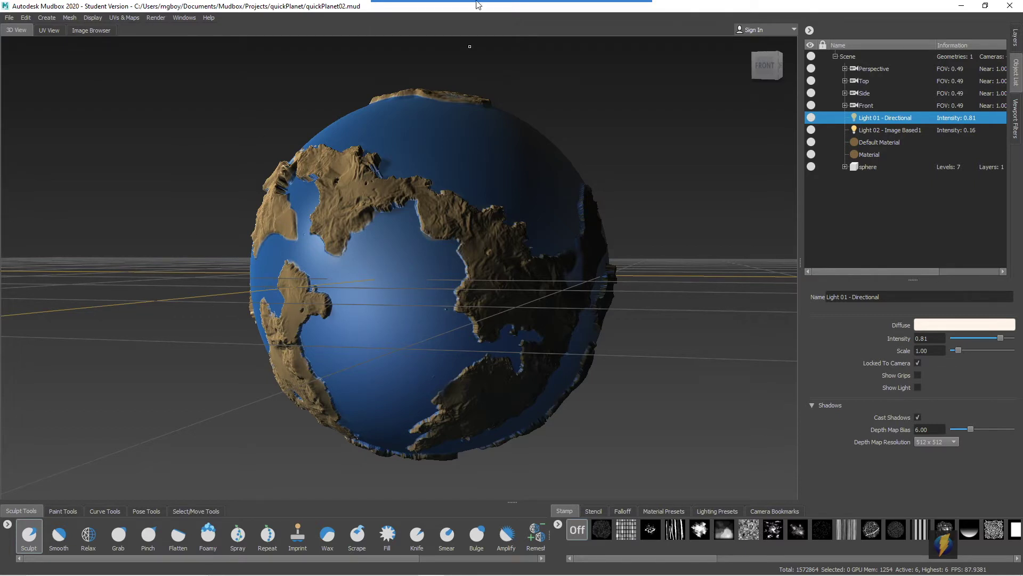
mouse_move(352, 89)
left_mouse_down()
mouse_move(160, 149)
mouse_move(136, 234)
left_mouse_up()
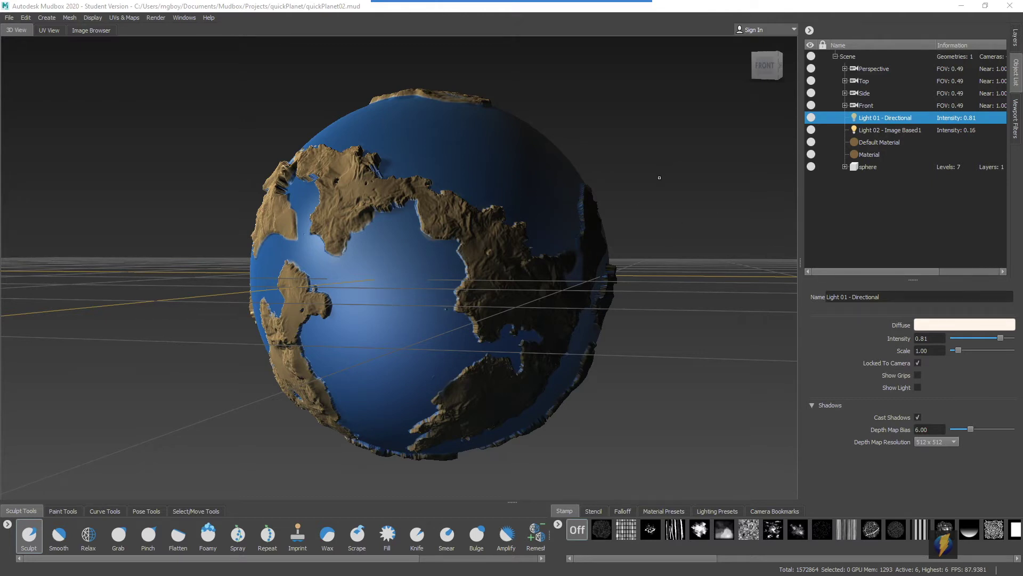
Select the Perspective camera's ImagePlane in the Object List and begin importing an image.
mouse_move(663, 168)
right_mouse_down()
mouse_move(692, 168)
mouse_move(694, 143)
mouse_move(674, 158)
mouse_move(725, 154)
right_mouse_up()
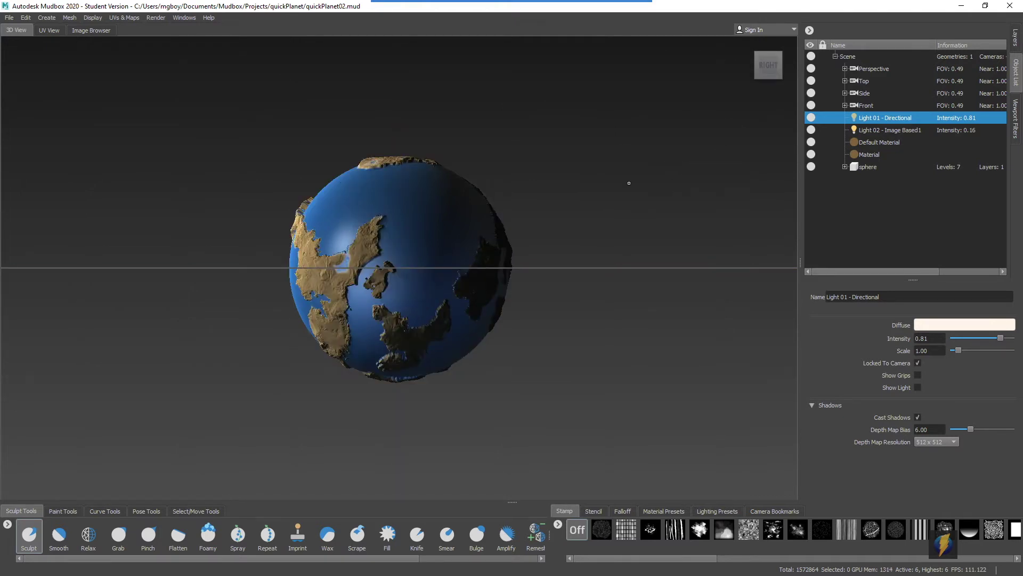
mouse_move(629, 183)
right_mouse_down()
mouse_move(662, 180)
mouse_move(624, 179)
right_mouse_up()
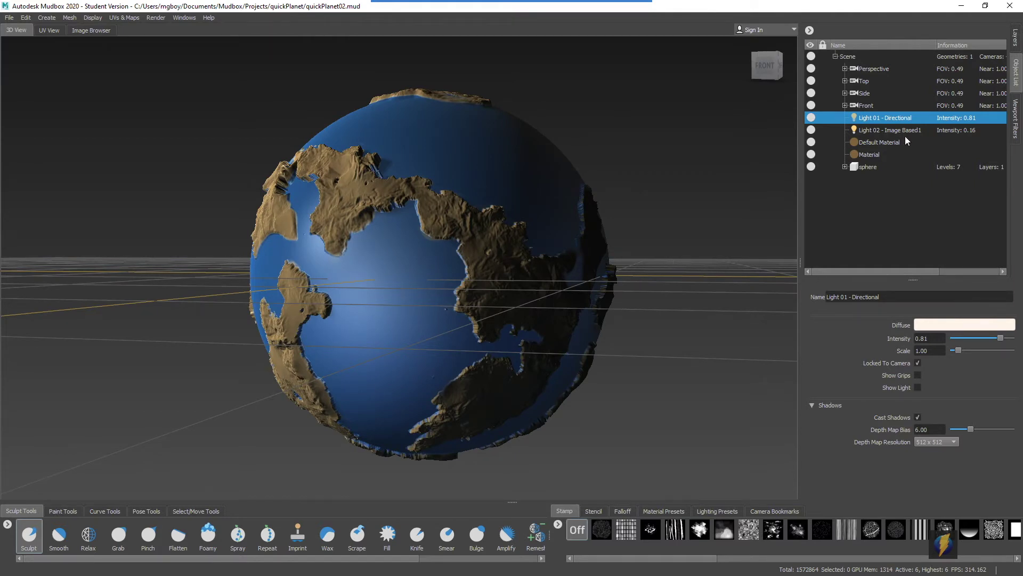
left_click(879, 73)
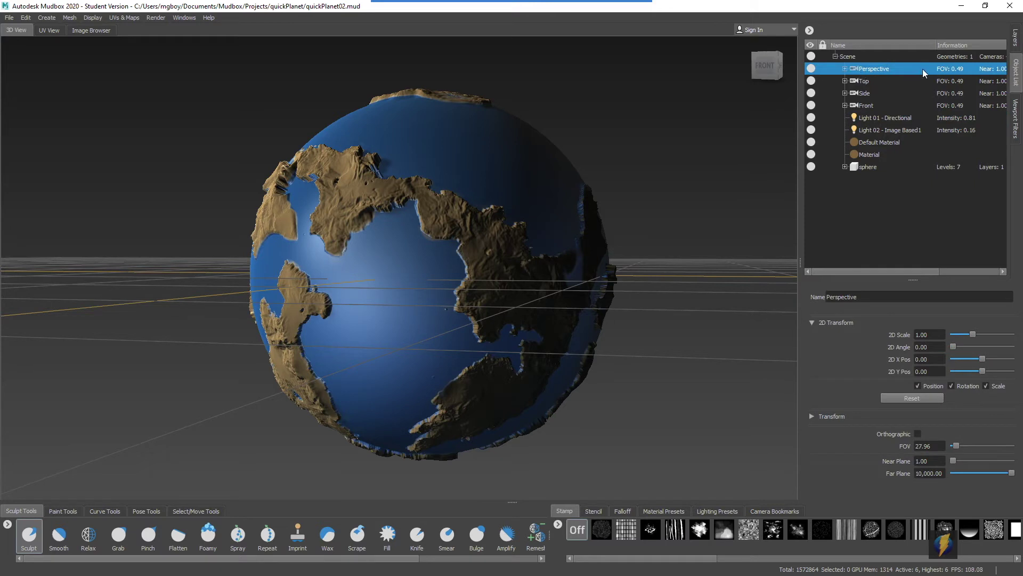
left_click(845, 68)
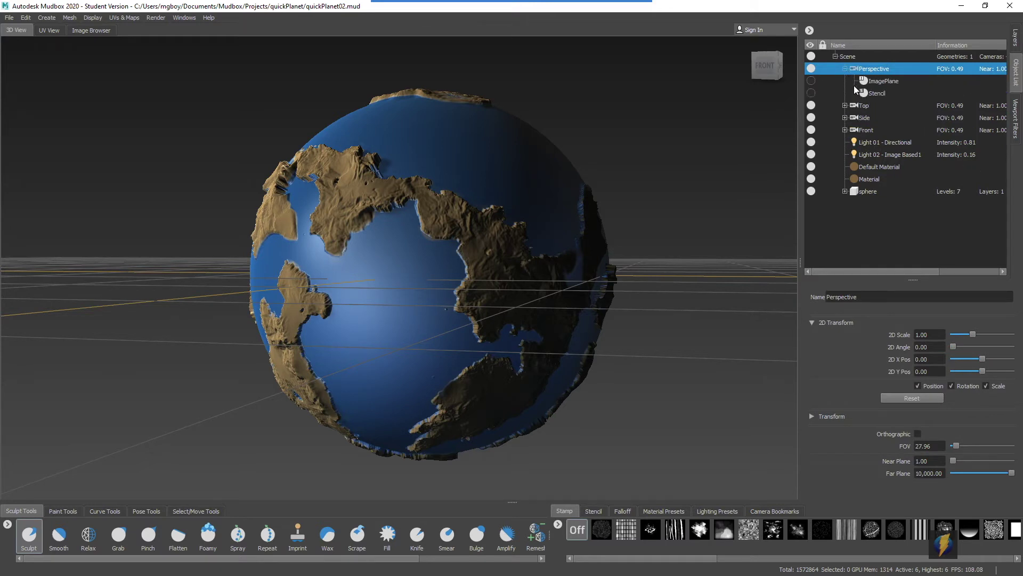
left_click(890, 82)
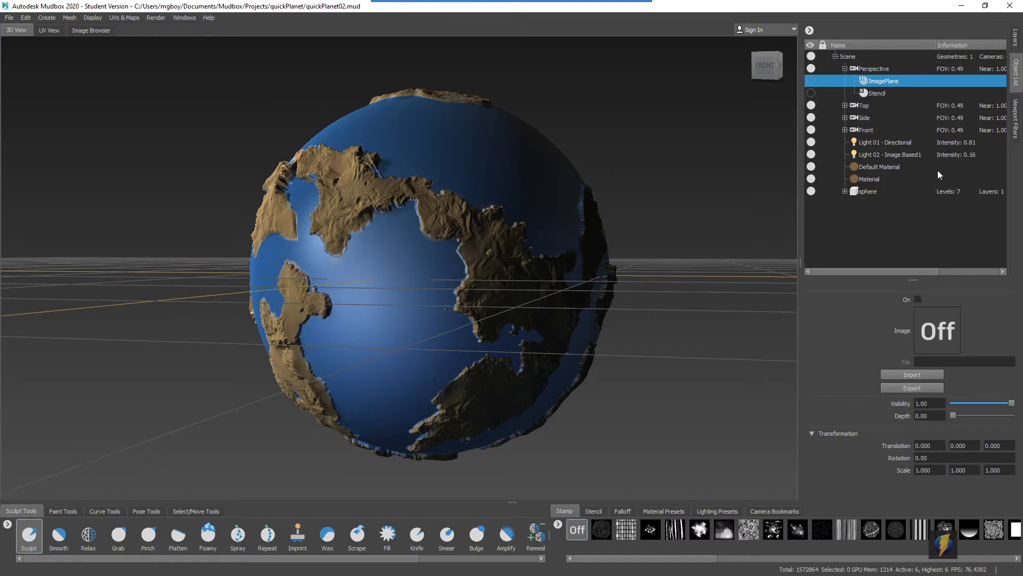
left_click(918, 376)
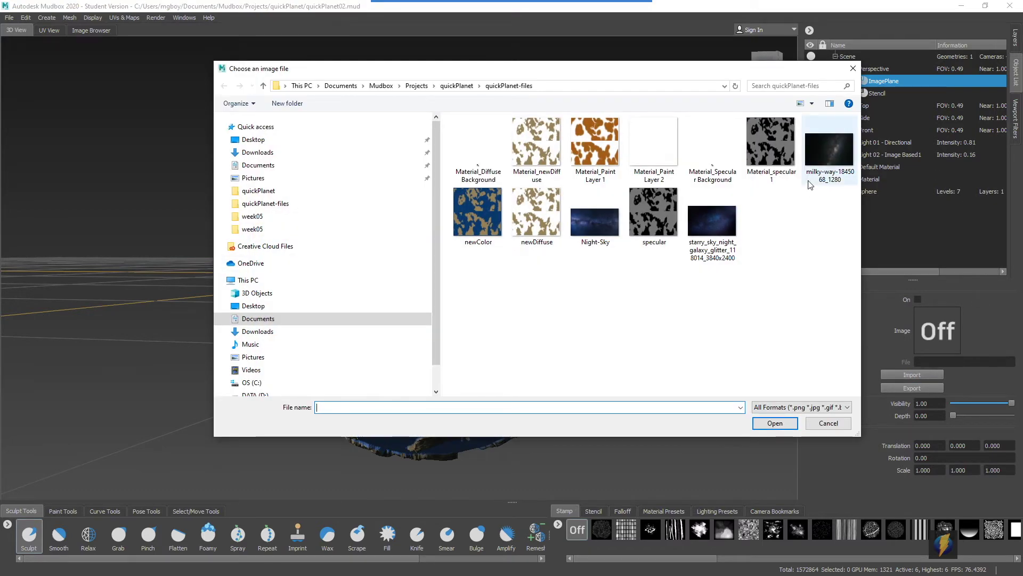
Load milky-way-1845068_1280 as the Perspective camera's image plane backdrop.
left_click(824, 149)
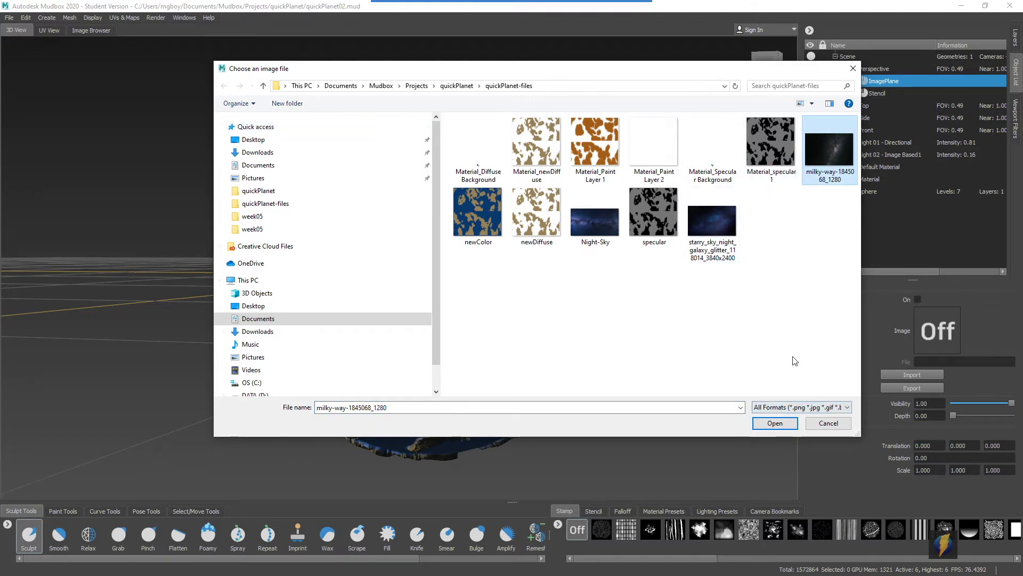
left_click(774, 421)
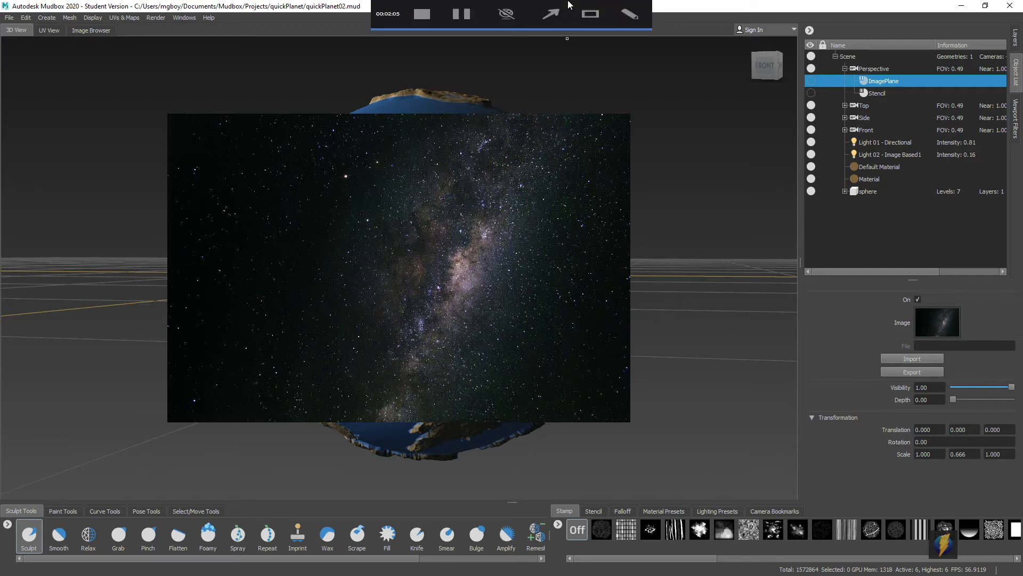
left_click(550, 14)
Set the image plane Depth to 1,000 so the starfield sits behind the planet.
mouse_move(711, 212)
left_mouse_down()
mouse_move(773, 308)
mouse_move(887, 397)
left_mouse_up()
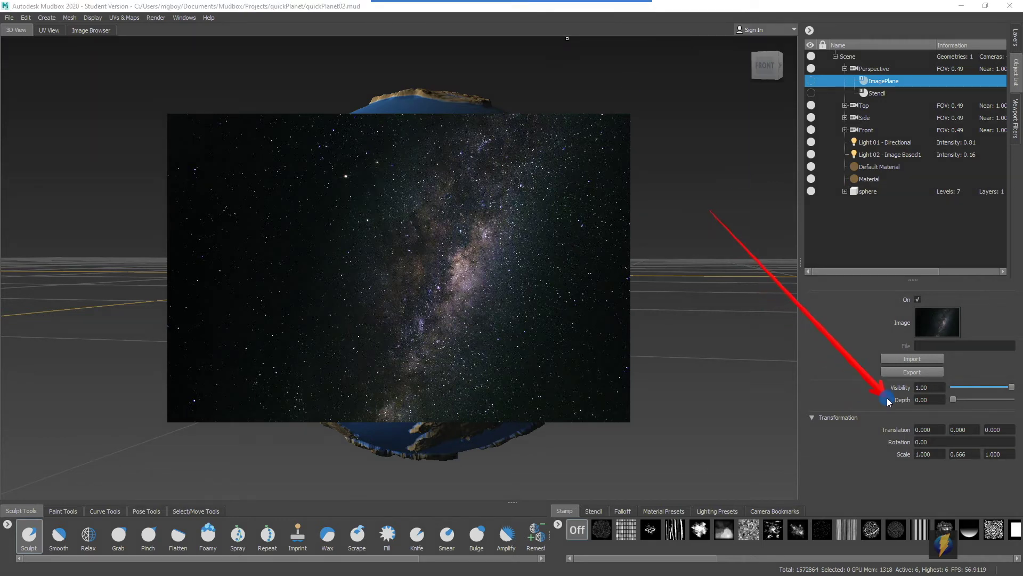
left_click_drag(955, 400, 1018, 408)
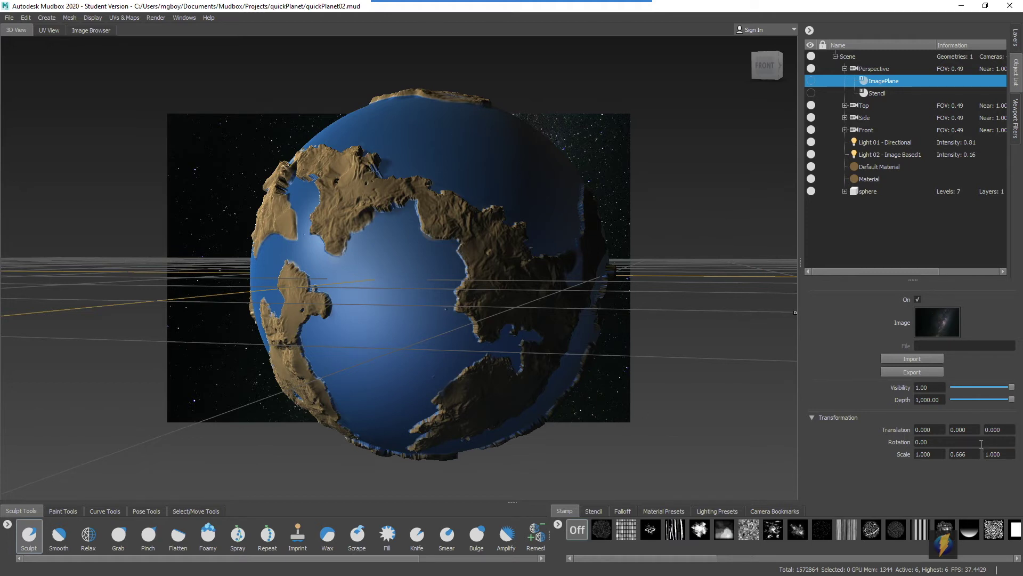
left_click(548, 21)
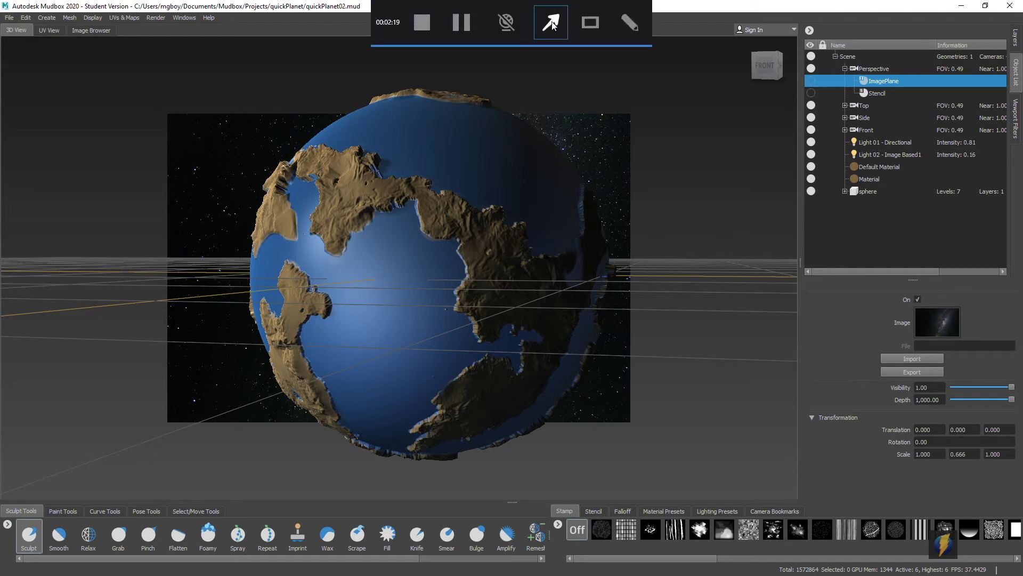
mouse_move(718, 237)
left_mouse_down()
mouse_move(747, 286)
mouse_move(918, 478)
mouse_move(905, 440)
mouse_move(959, 457)
mouse_move(918, 455)
mouse_move(935, 445)
mouse_move(913, 454)
mouse_move(955, 478)
mouse_move(981, 456)
mouse_move(992, 459)
mouse_move(862, 453)
left_mouse_up()
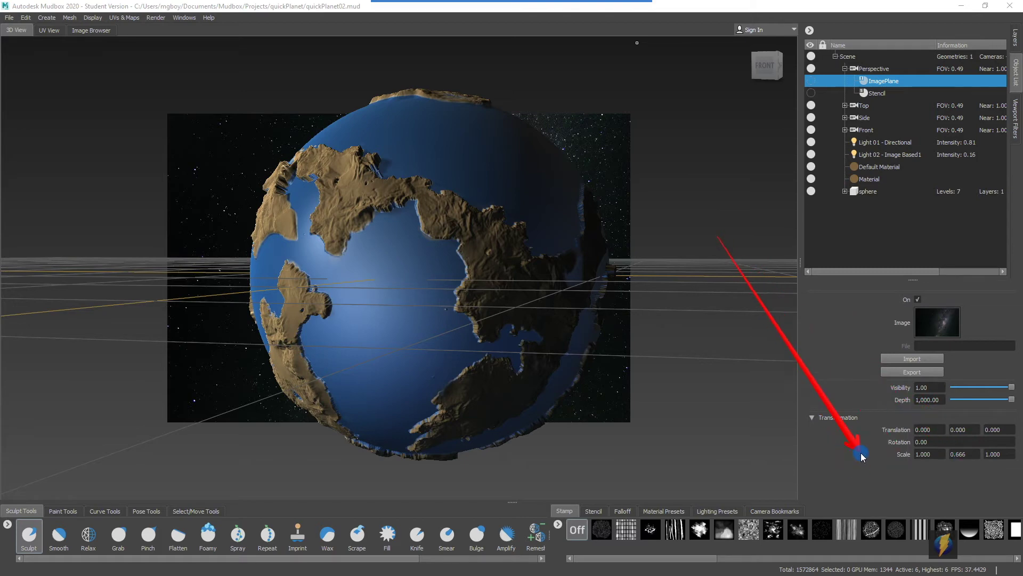
left_click(932, 453)
Set the image plane's Transformation Scale to X 2 and Y 1.6.
type("2")
key("Return")
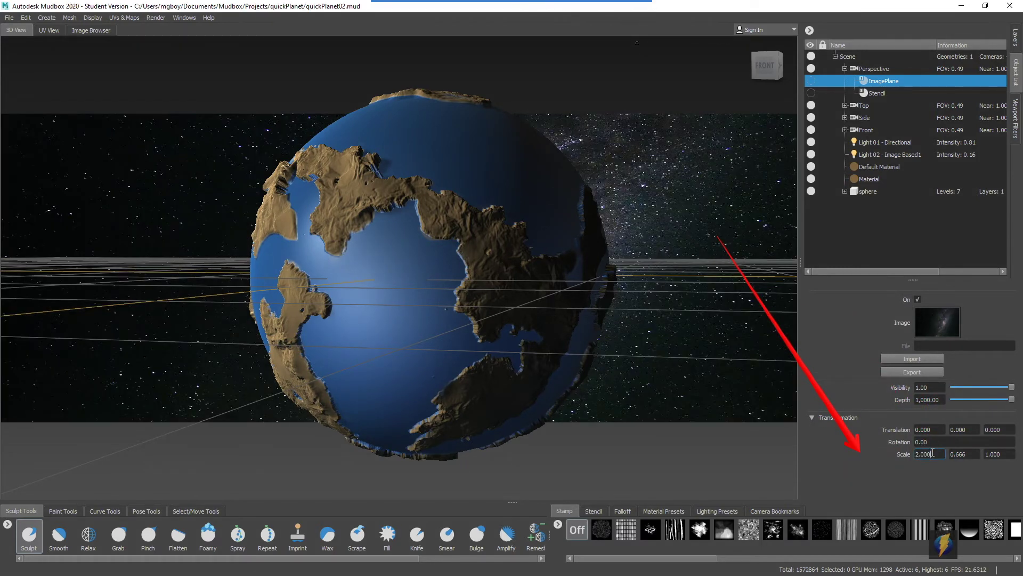
left_click(969, 454)
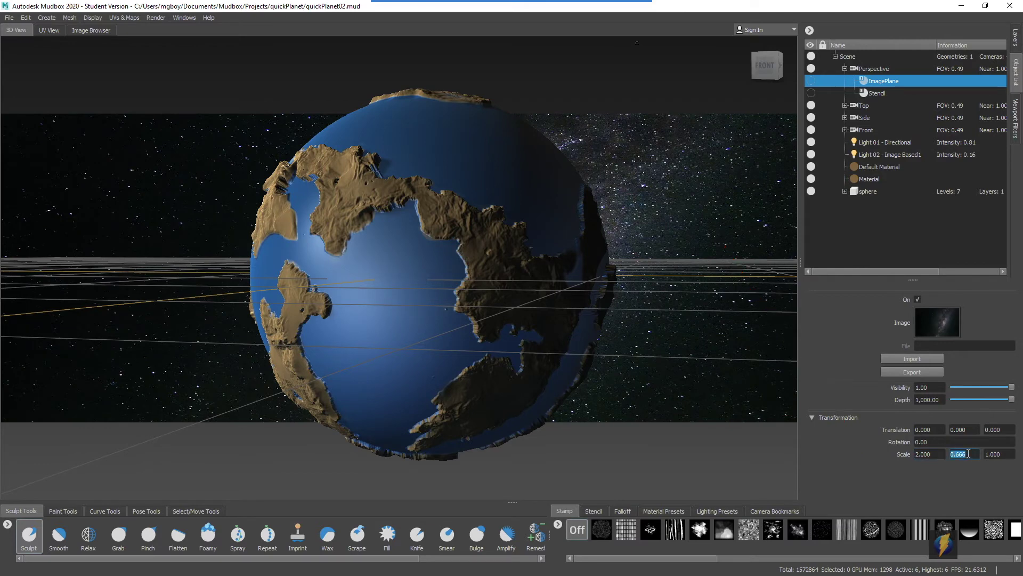
type("1.6")
key("Return")
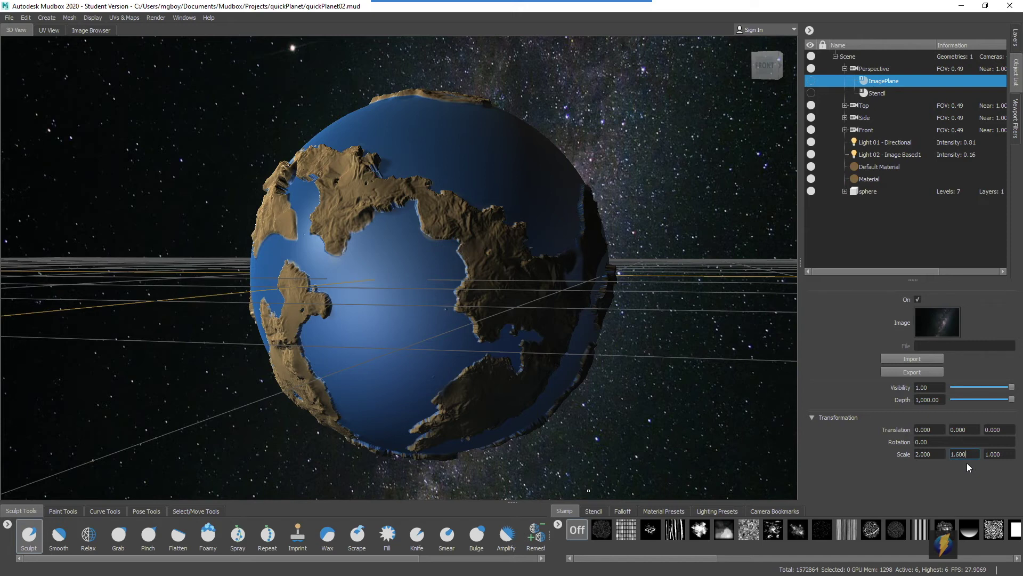
key("Return")
left_click_drag(566, 327, 544, 327, "alt")
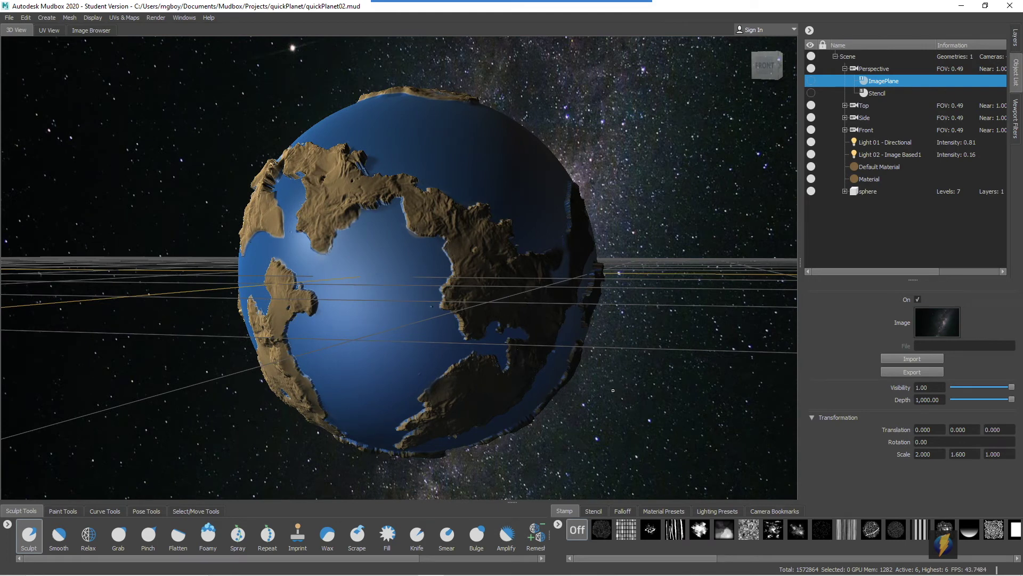
Close the Create Turntable Movie dialog unrendered and turn off the viewport grid.
left_click(157, 18)
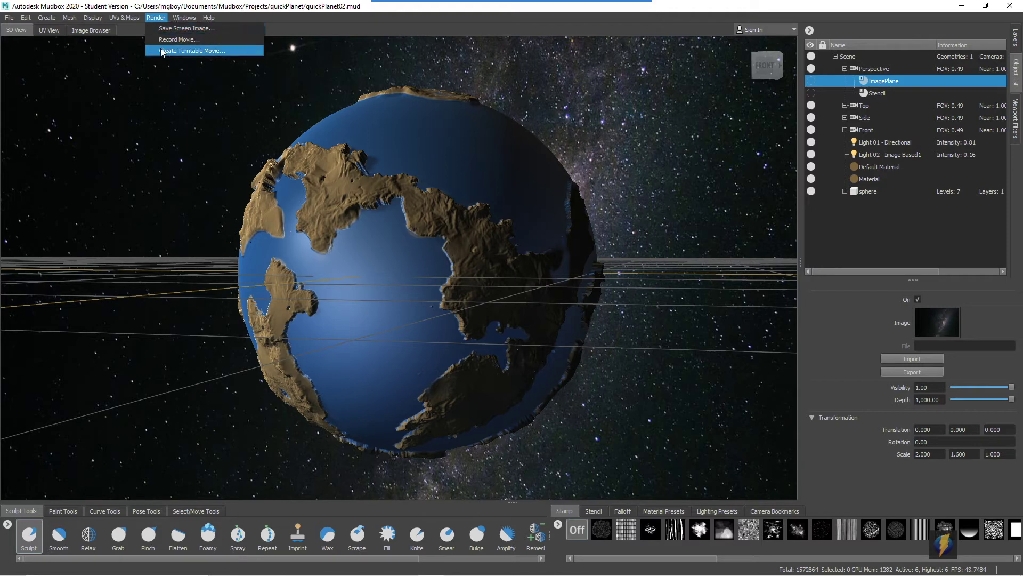
left_click(197, 51)
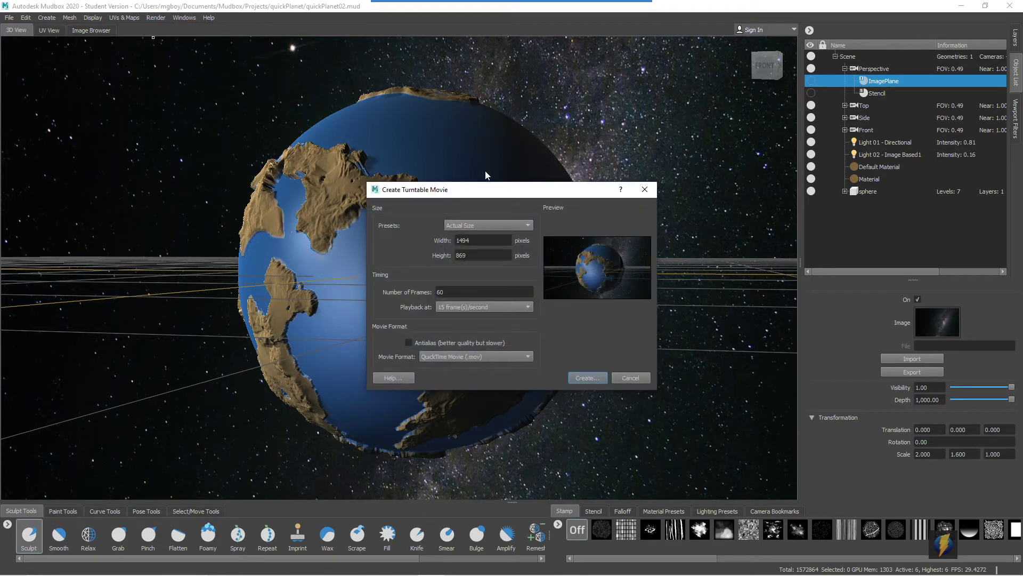
left_click_drag(490, 192, 668, 159)
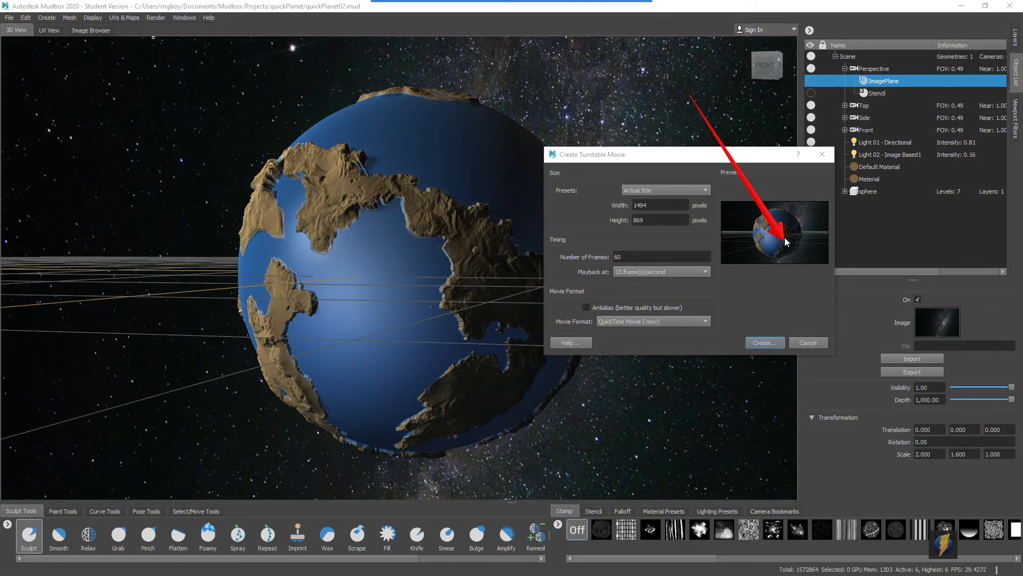
left_click(822, 154)
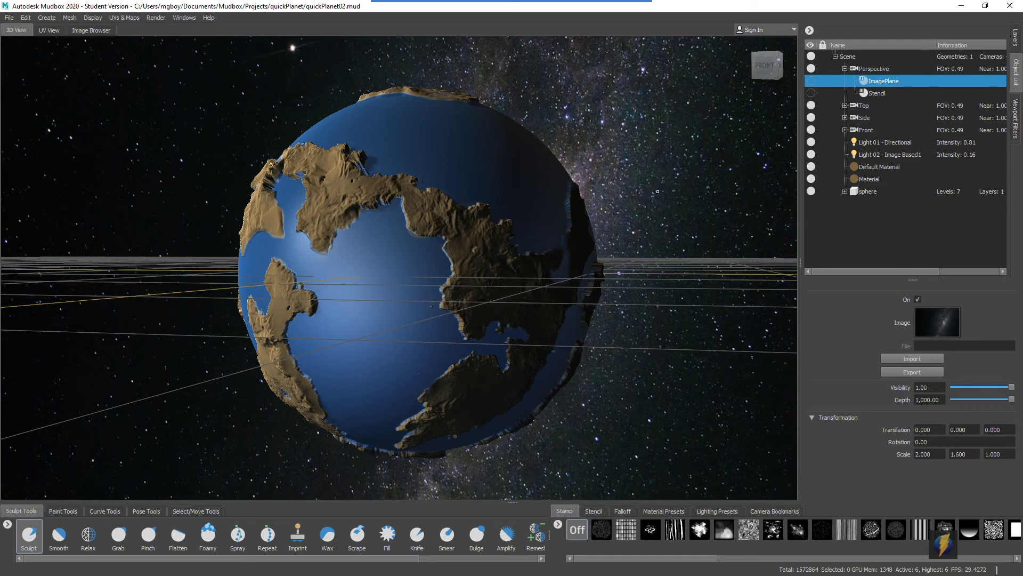
right_click(666, 176)
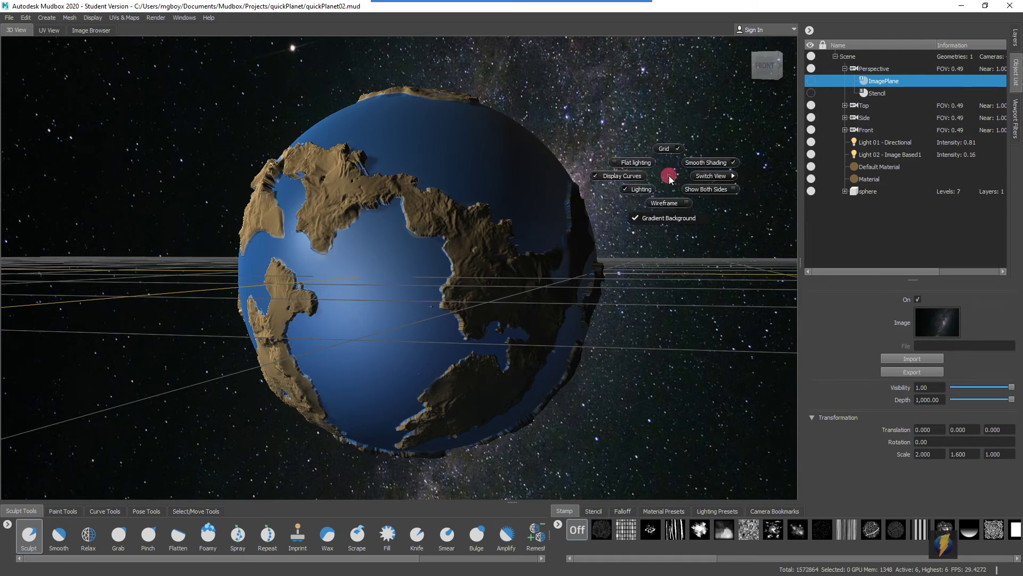
right_click_drag(669, 178, 676, 149)
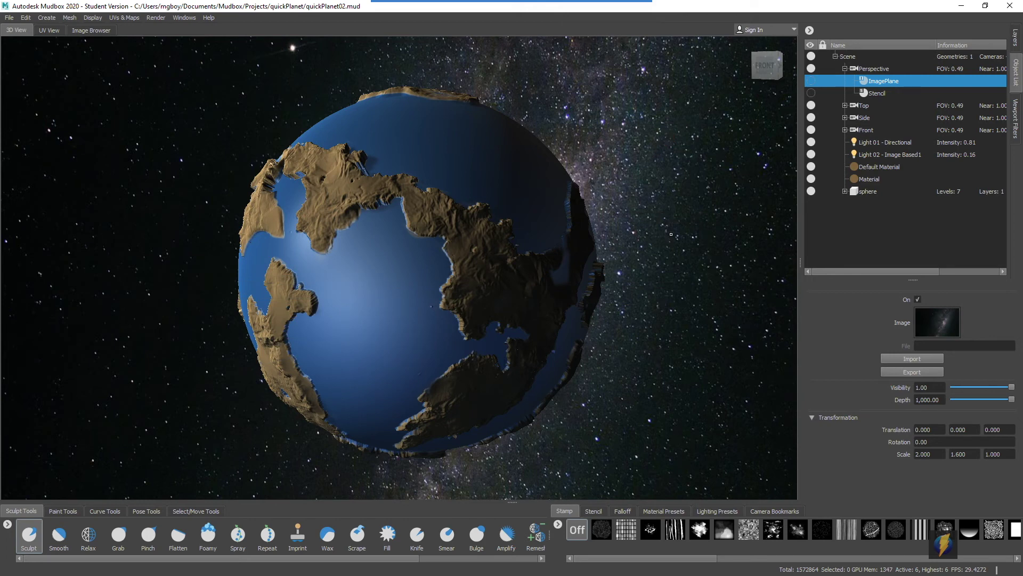
Open Render > Create Turntable Movie and enable Antialias for better quality.
left_click(155, 18)
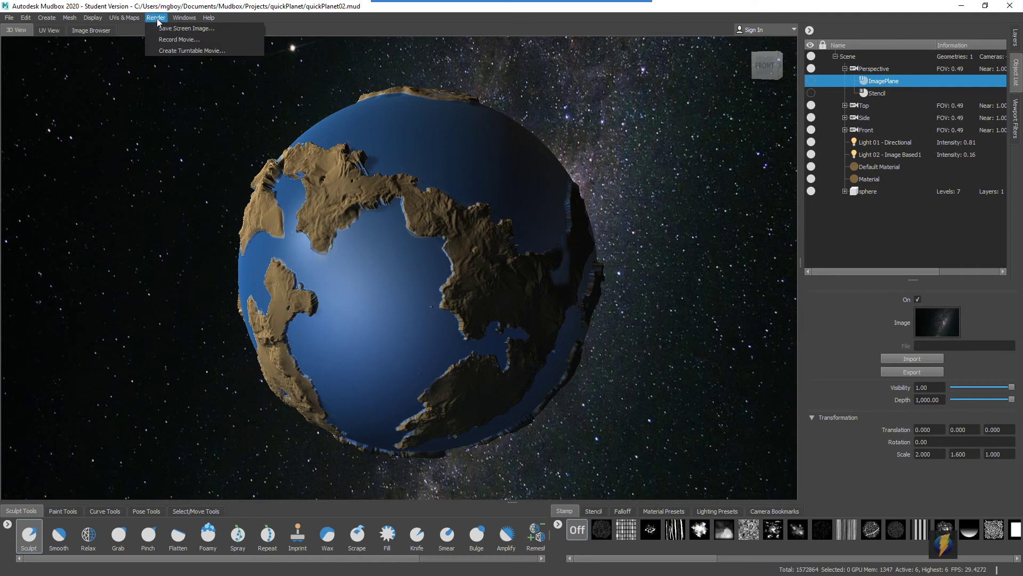
left_click(168, 50)
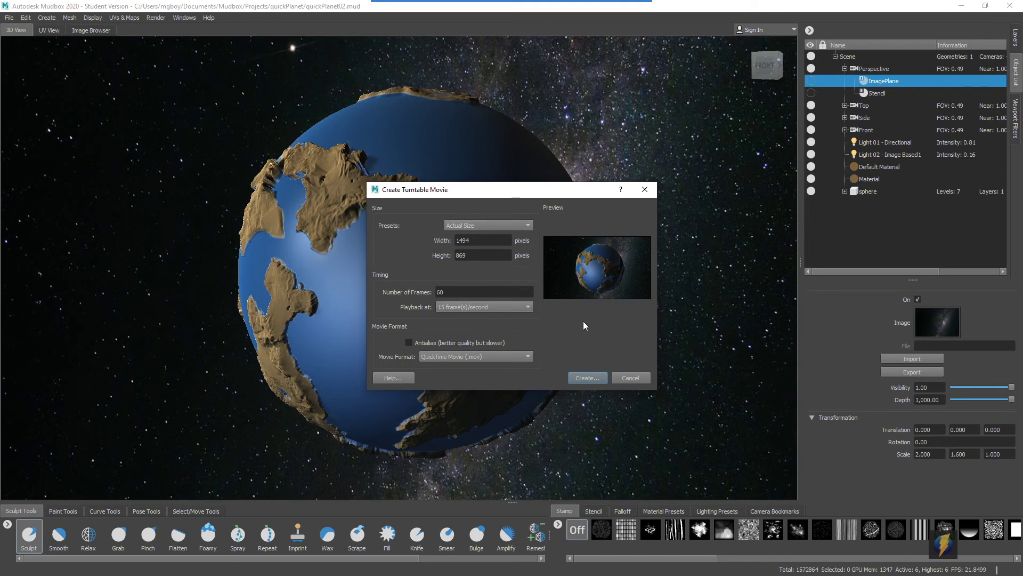
left_click(409, 343)
Save the turntable movie as planetTurntable (QuickTime .mov) on the Desktop.
left_click(592, 381)
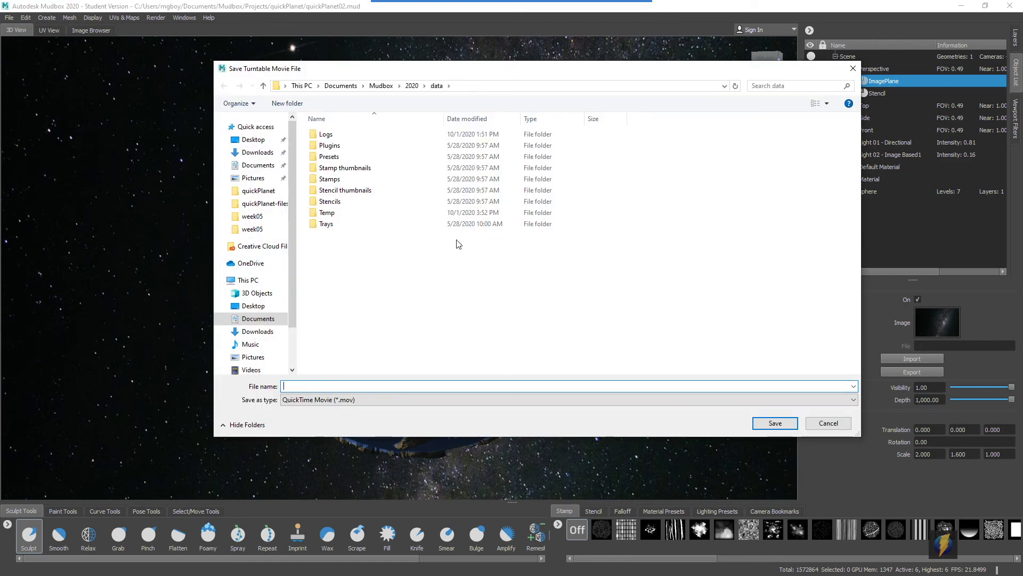
type("p")
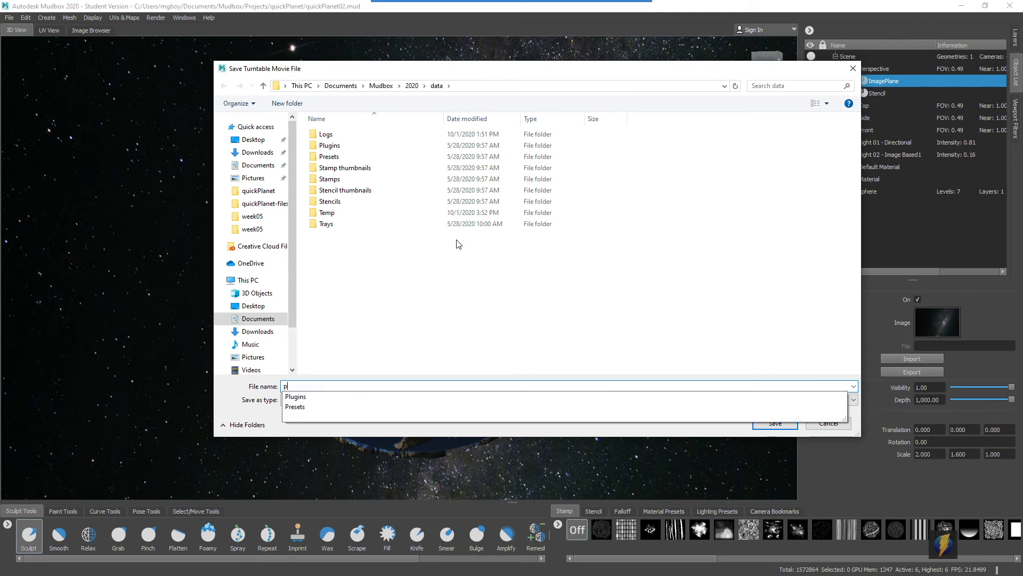
type("lanetT")
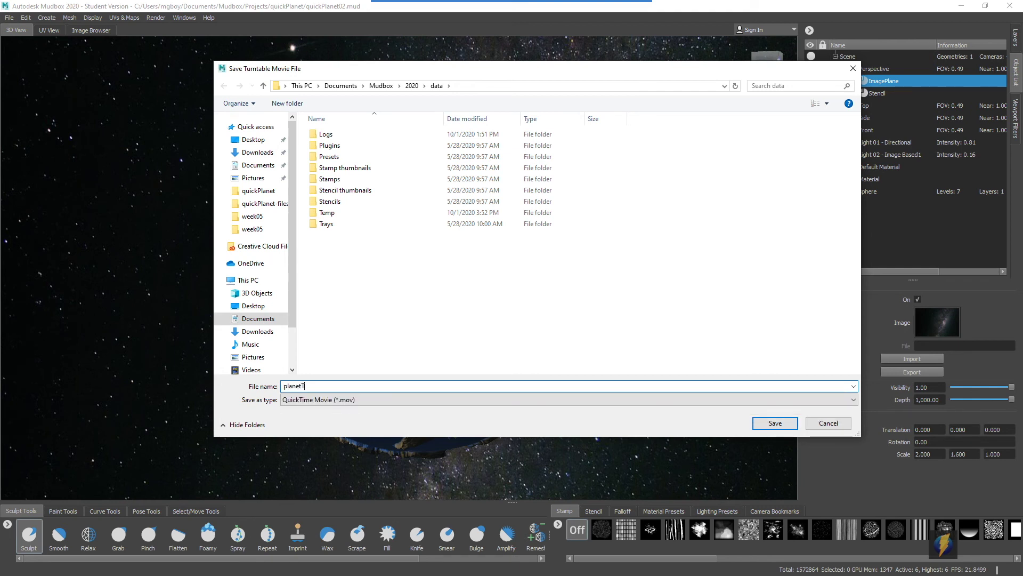
type("urntable")
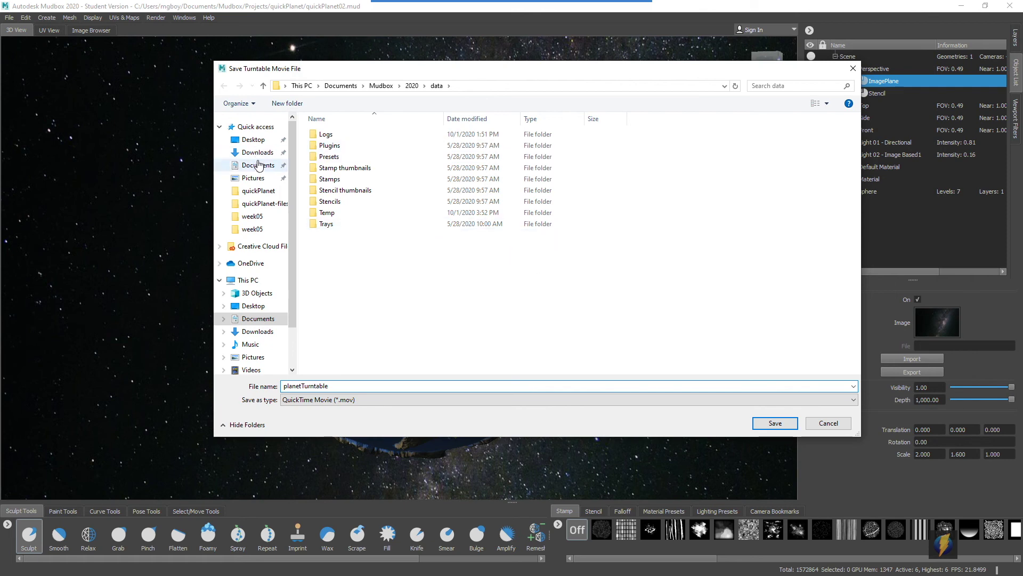
left_click(282, 142)
left_click(777, 422)
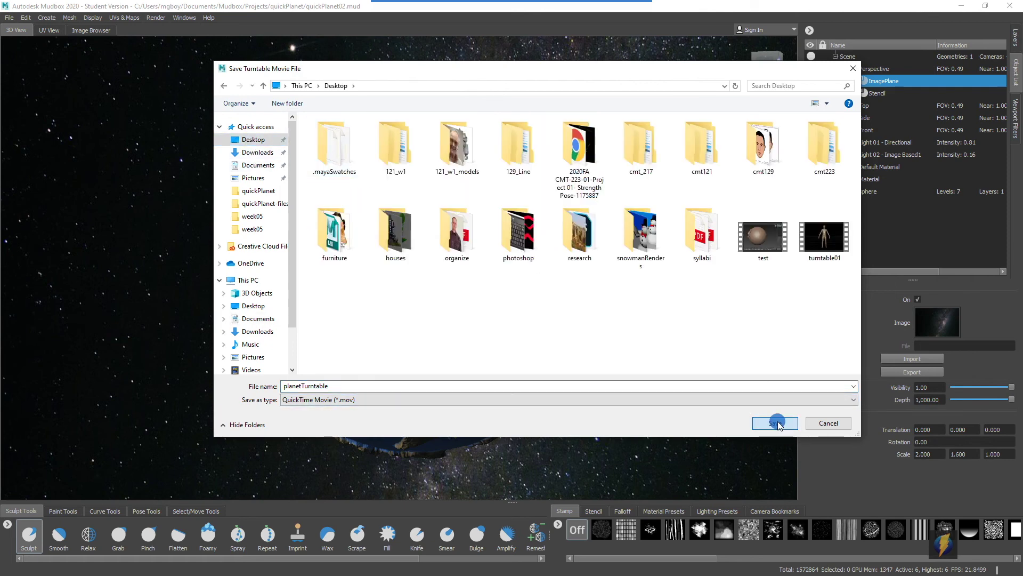